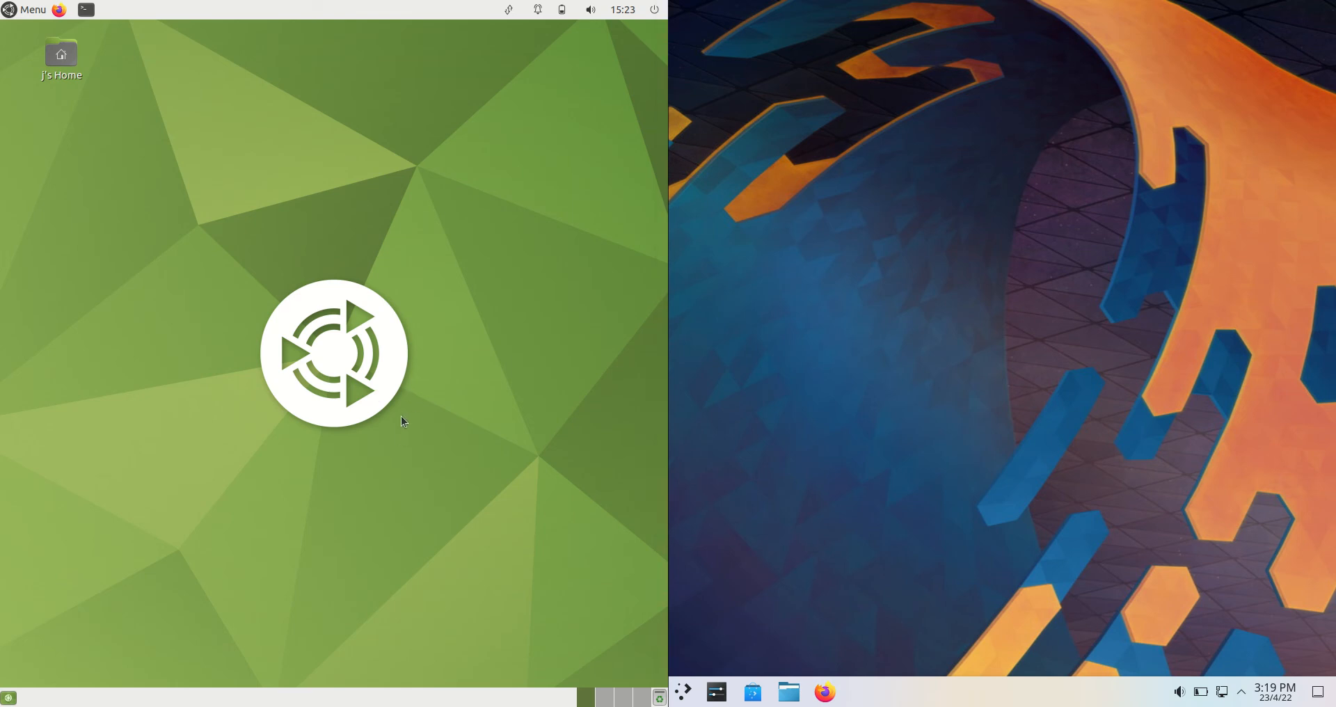
# - Launch Konsole on the KDE Neon desktop via the application launcher search
pyautogui.click(23, 13)
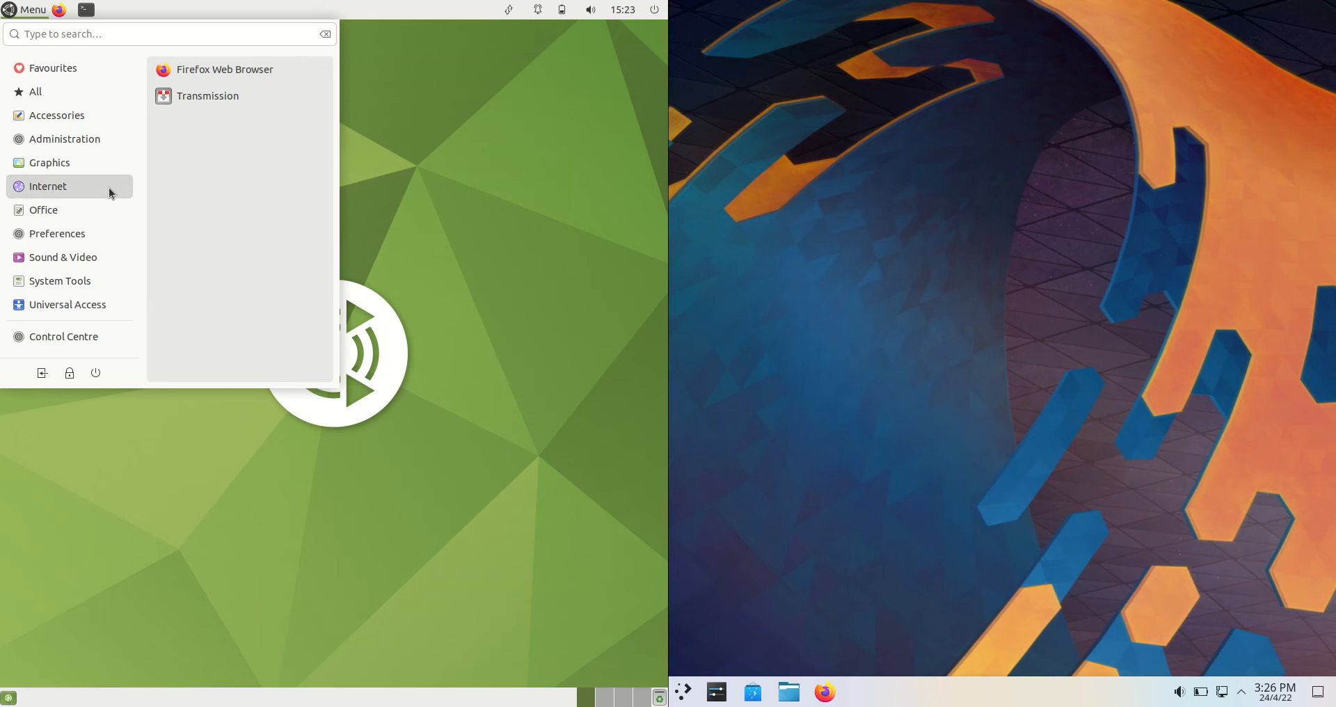
pyautogui.click(689, 694)
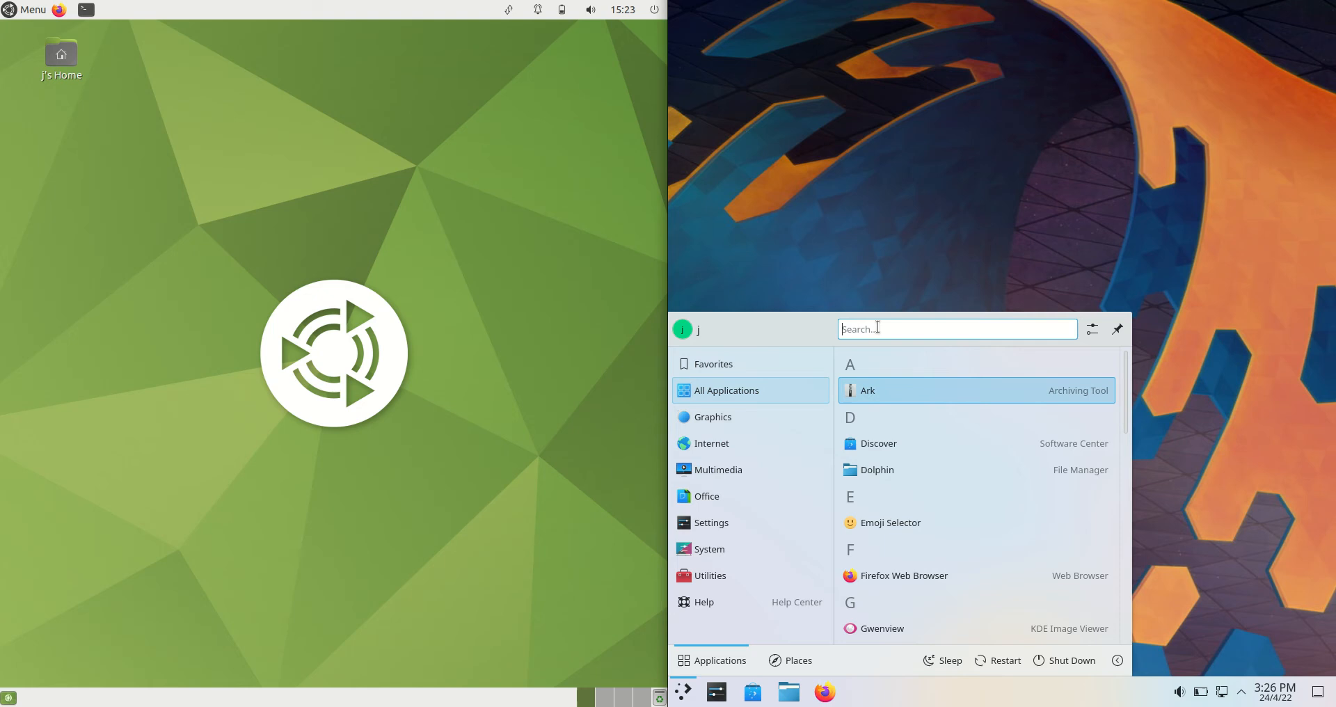
pyautogui.write('kons')
pyautogui.press('Return')
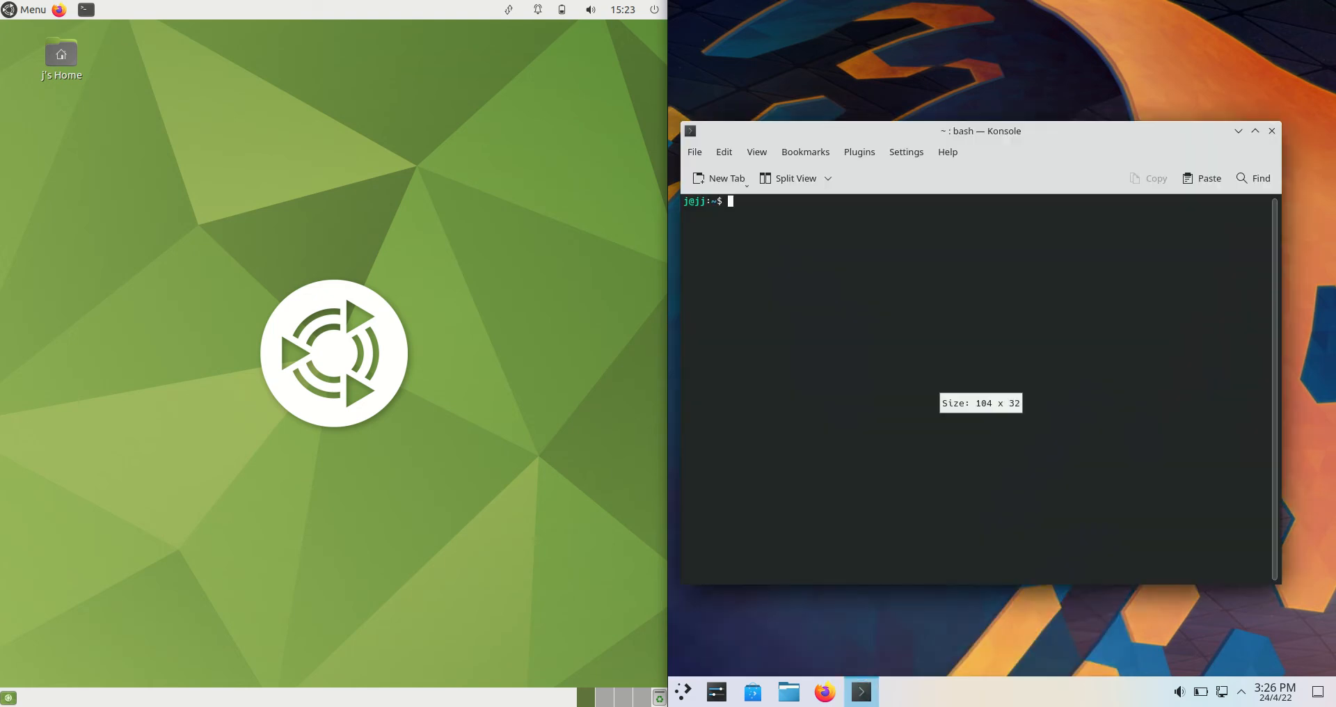
# - Start MATE Terminal from the panel and run htop in it
pyautogui.click(87, 10)
pyautogui.write('h')
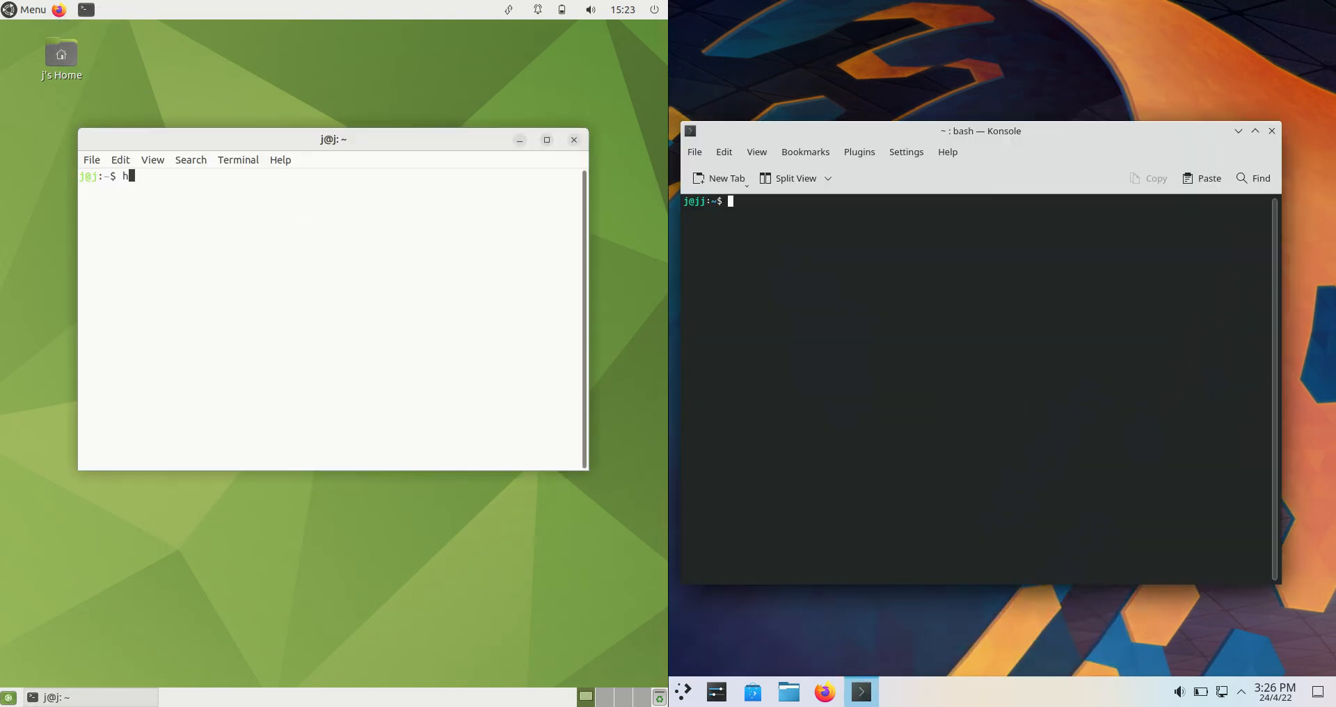
pyautogui.write('top')
pyautogui.press('BackSpace')
pyautogui.press('BackSpace')
pyautogui.write('op')
pyautogui.press('Return')
pyautogui.write('htop')
# - Run htop in Konsole and enlarge the text in both terminals so memory use (572M, 508M) reads clearly
pyautogui.press('Return')
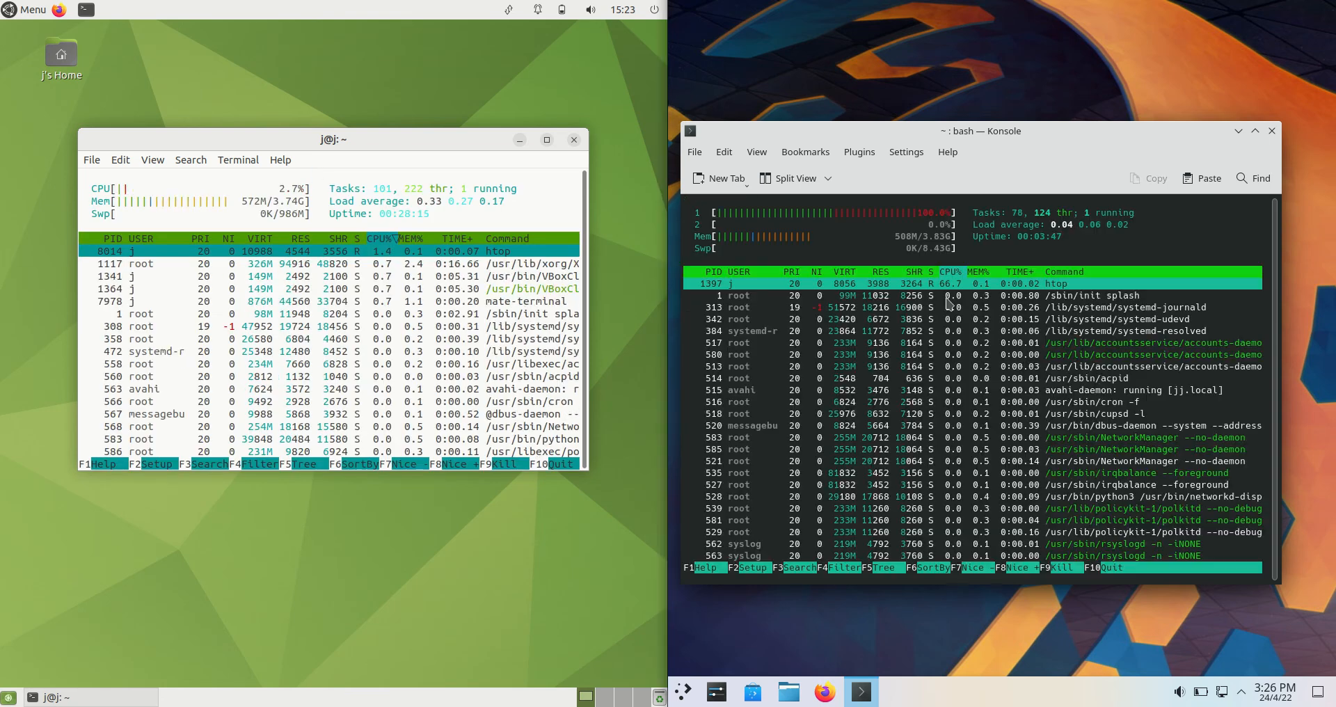
pyautogui.hotkey('ctrl', '+')
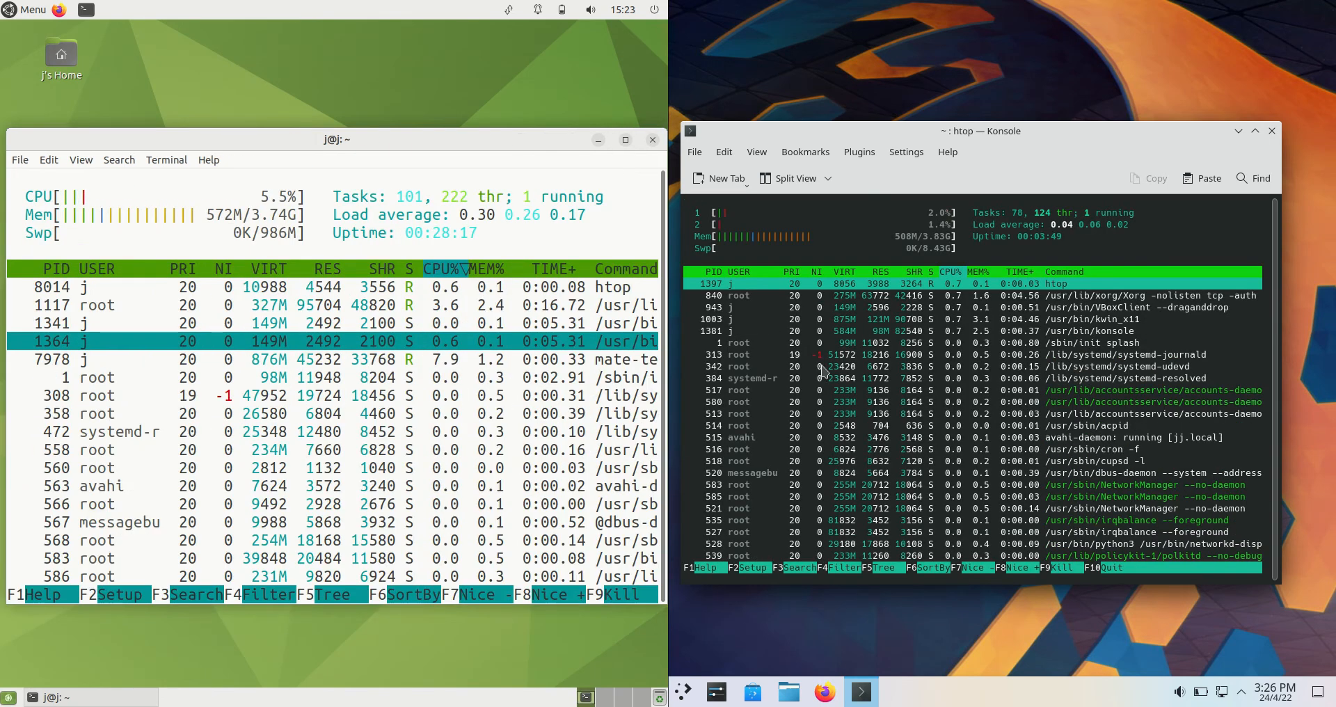
pyautogui.click(824, 356)
pyautogui.hotkey('ctrl', '+')
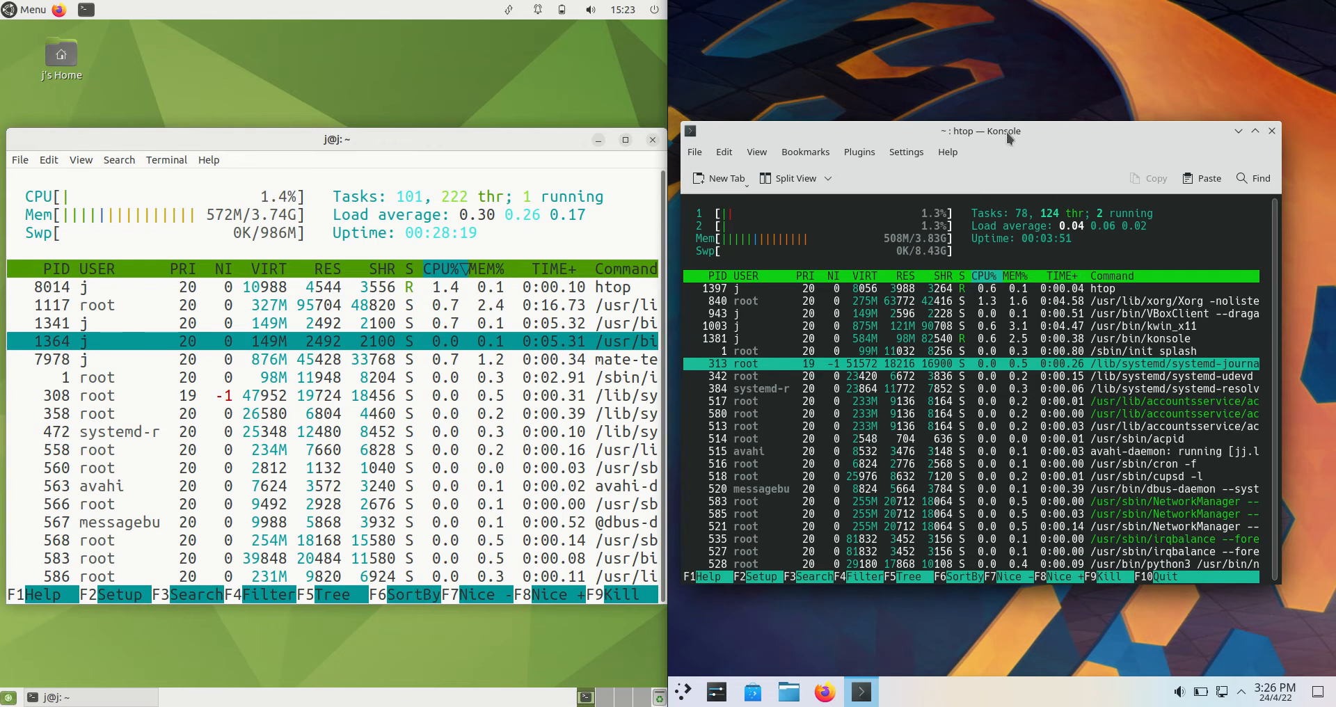
# - Reposition both terminal windows side by side and bring up the KDE applications list
pyautogui.moveTo(1006, 132); pyautogui.dragTo(1045, 126)
pyautogui.moveTo(409, 133); pyautogui.dragTo(406, 123)
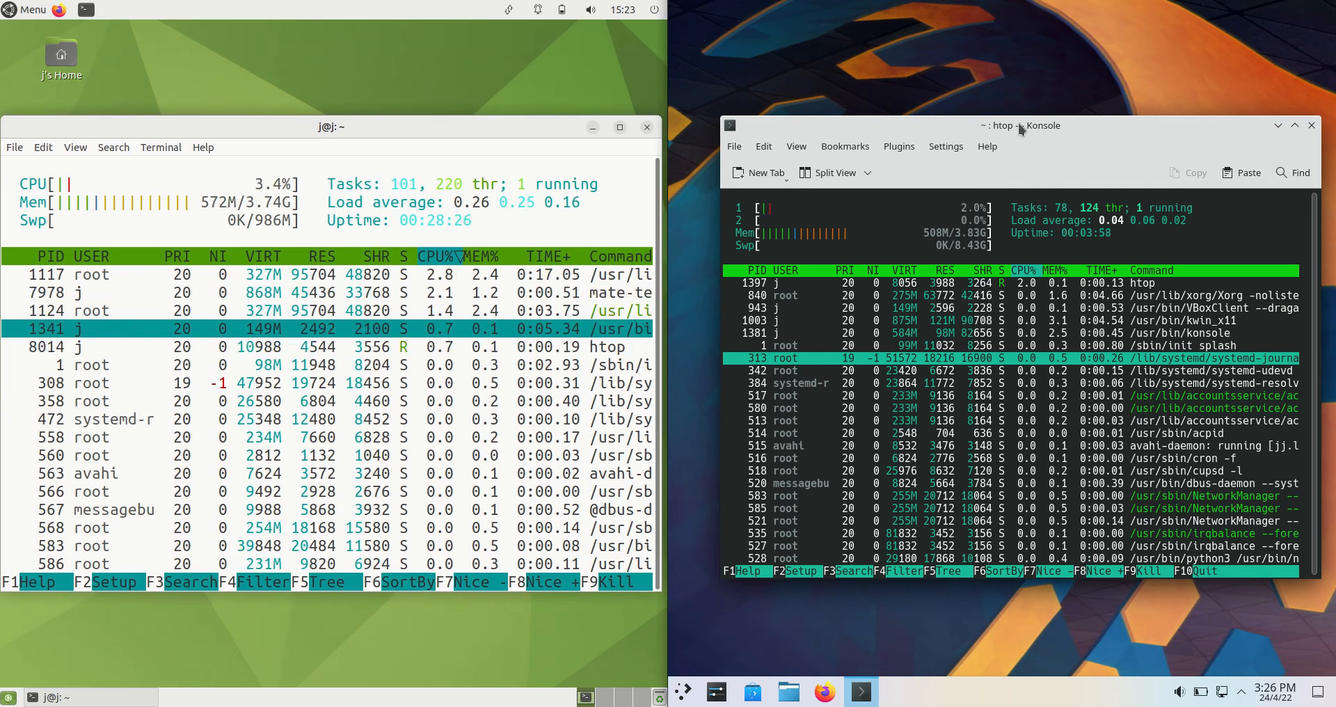
pyautogui.moveTo(1015, 126); pyautogui.dragTo(997, 144)
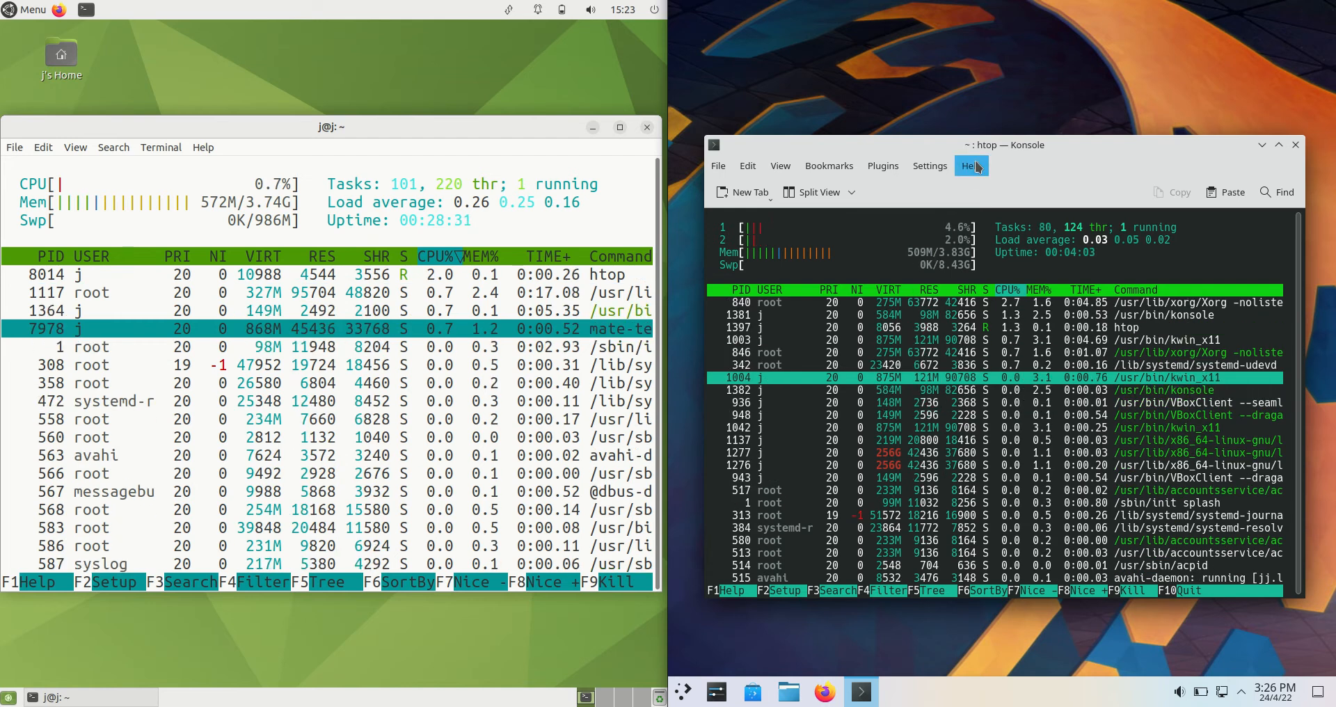
pyautogui.click(684, 693)
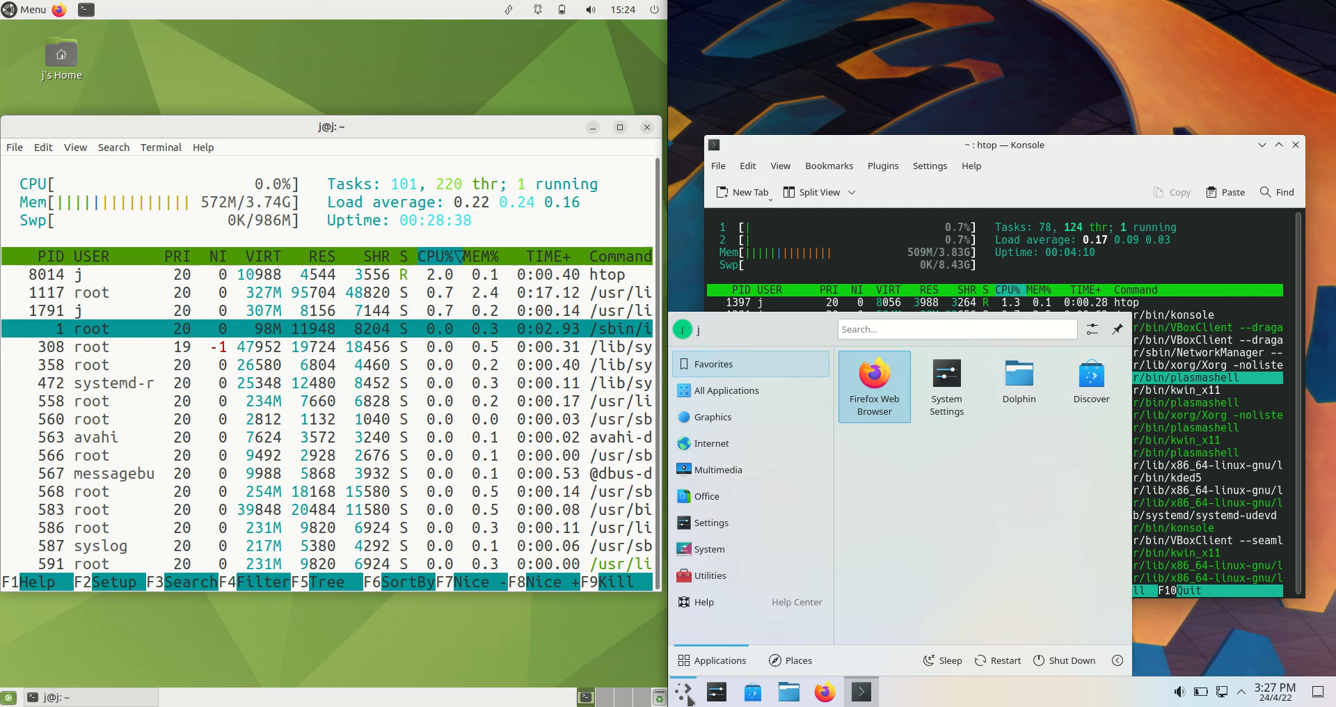
# - Dismiss the KDE launcher and briefly show then close the MATE applications list
pyautogui.rightClick(1041, 61)
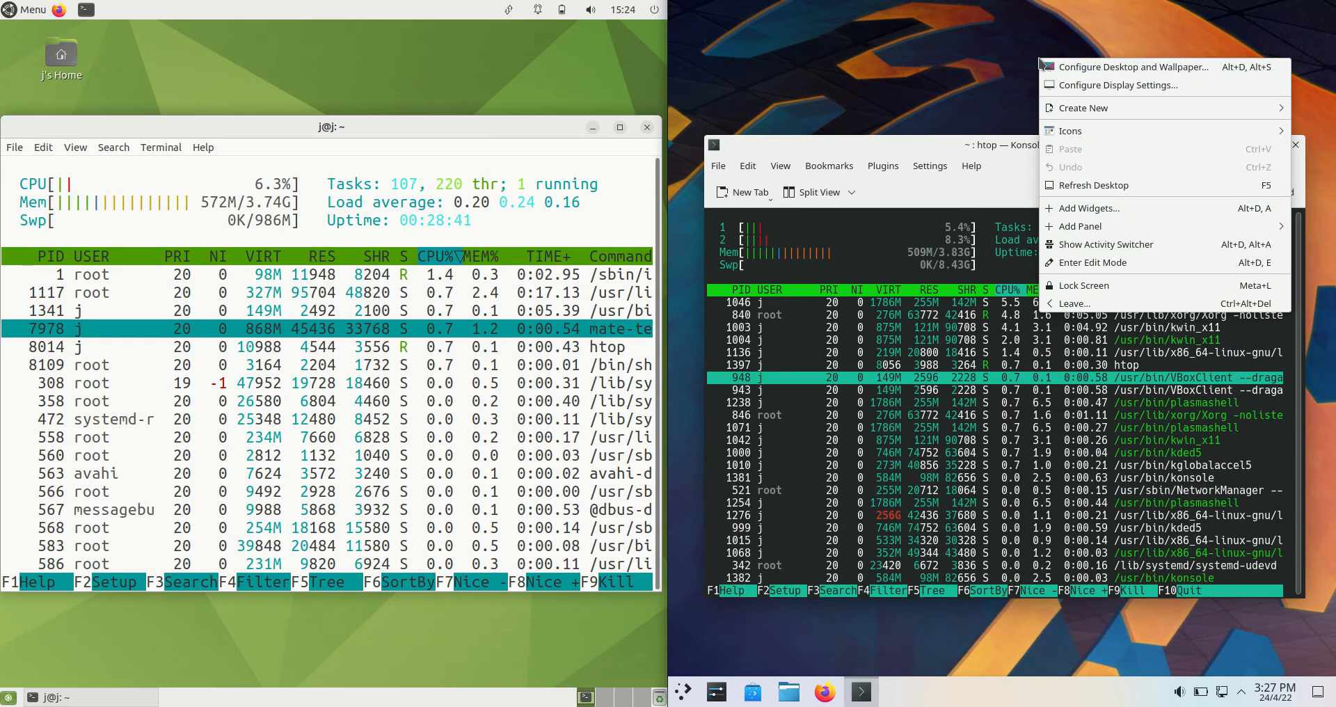
pyautogui.click(968, 84)
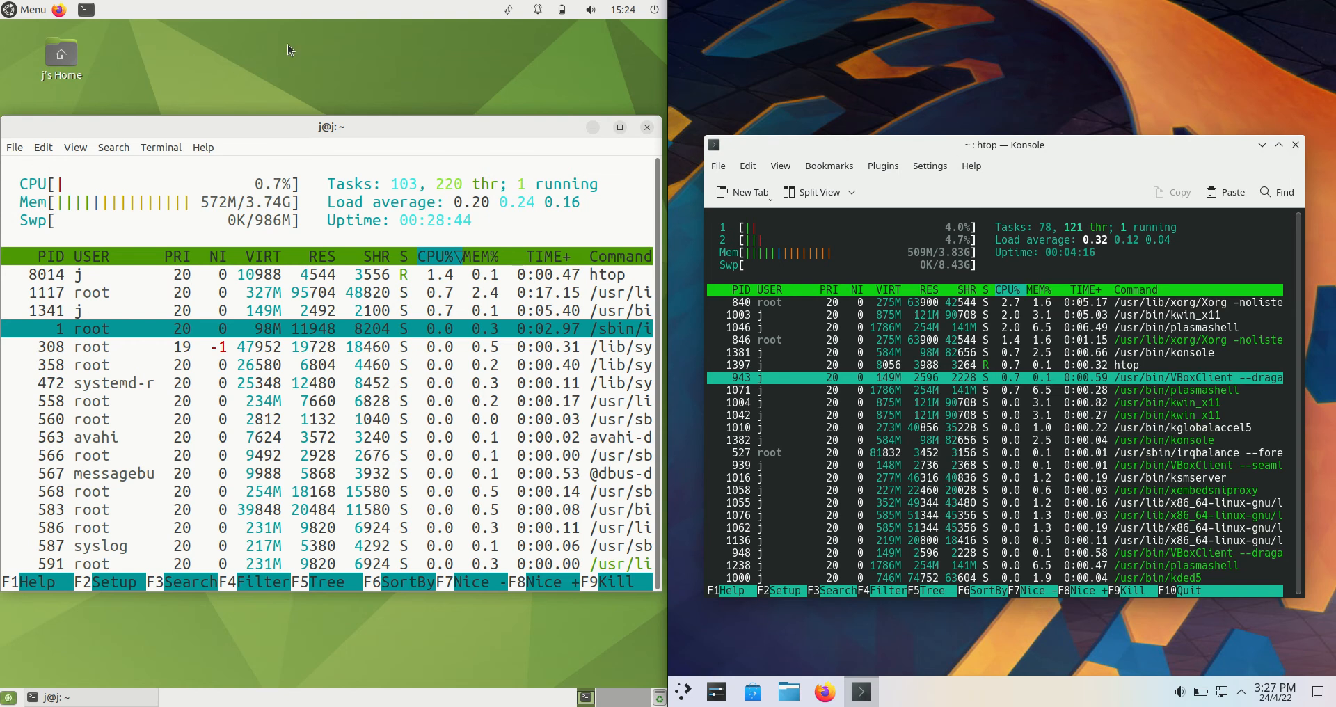
pyautogui.click(15, 15)
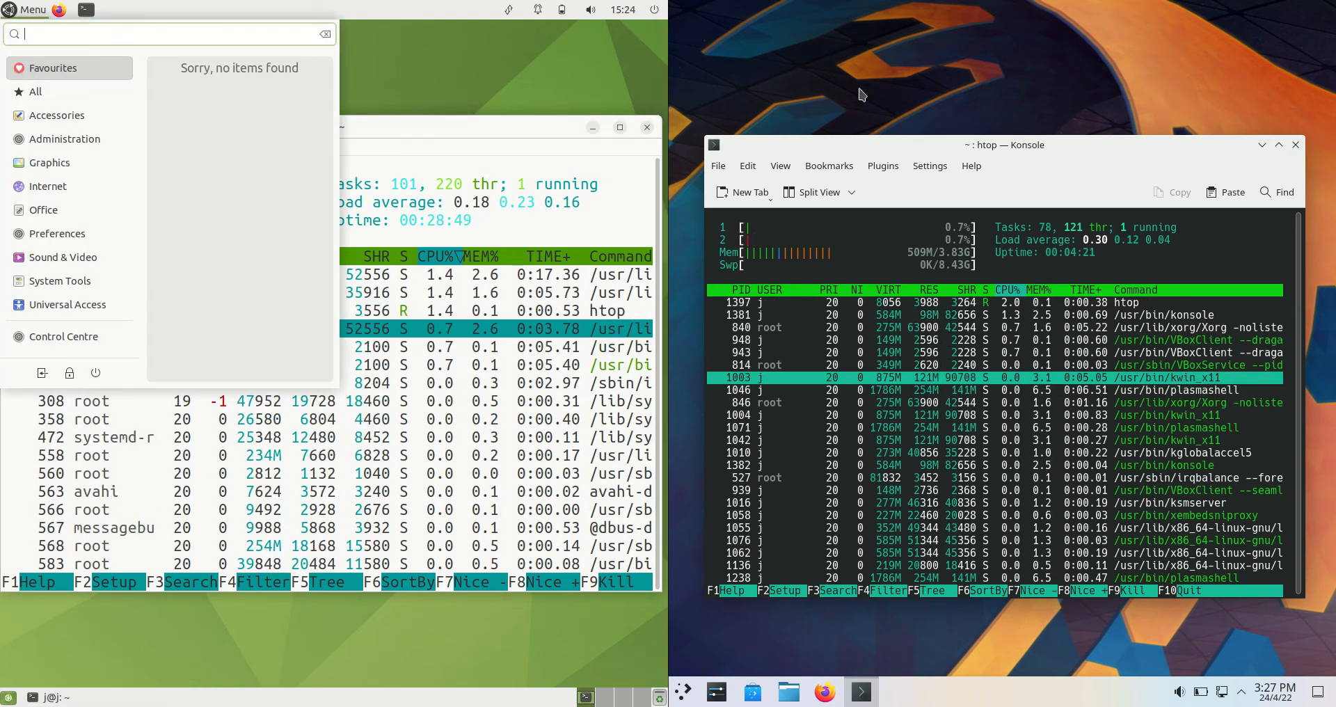
pyautogui.click(457, 129)
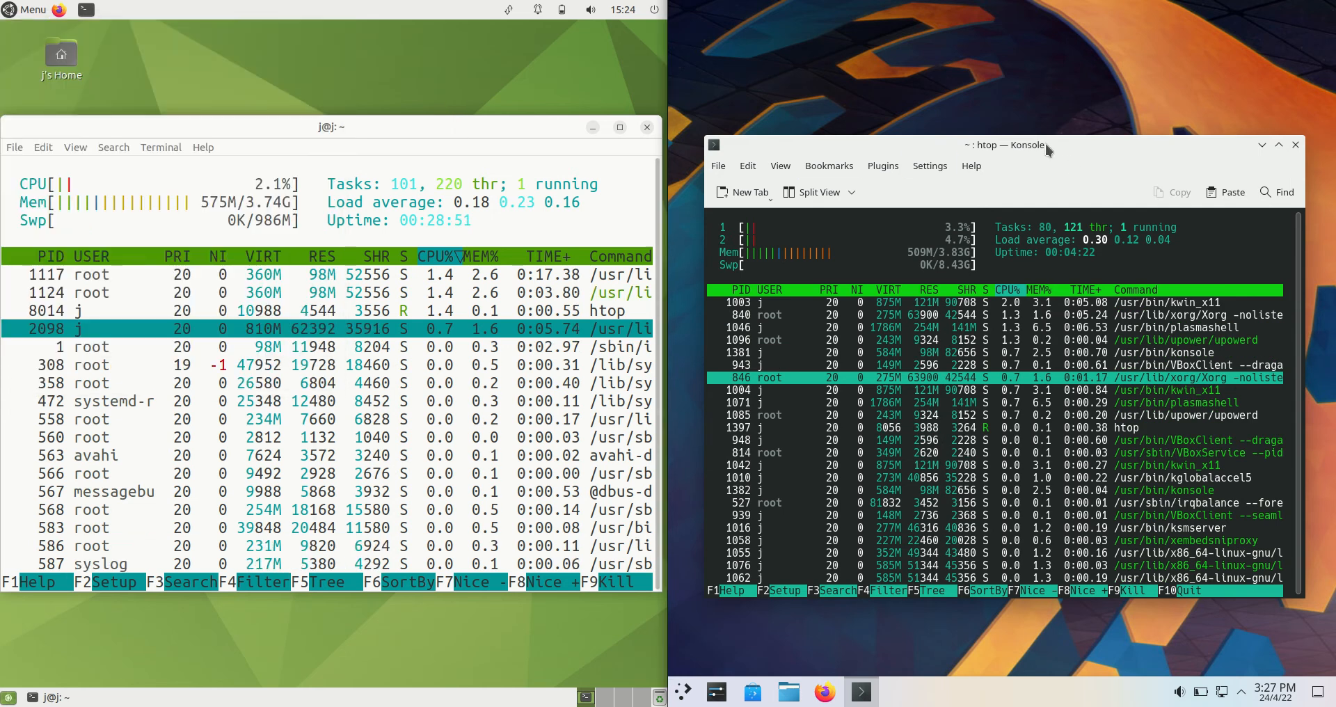
# - Nudge both terminal windows and briefly show then dismiss the KDE desktop options and launcher
pyautogui.moveTo(1045, 142); pyautogui.dragTo(1065, 130)
pyautogui.rightClick(1083, 59)
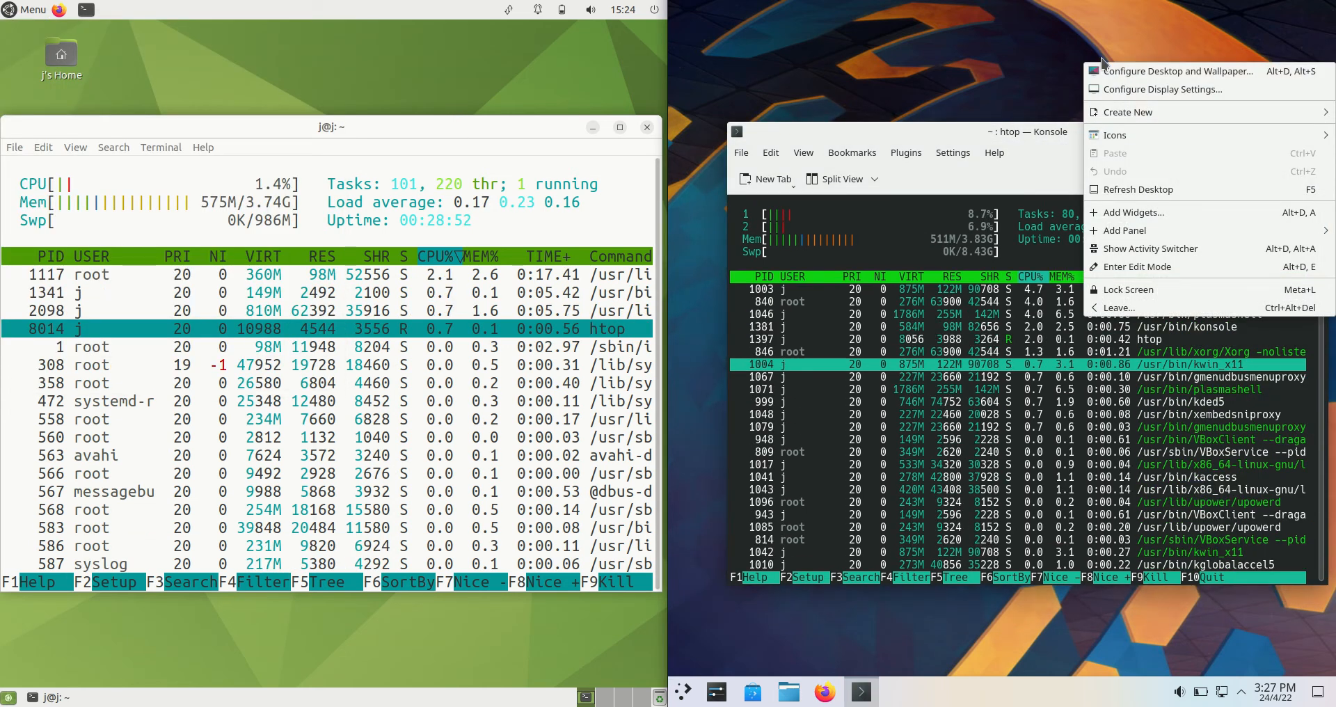
pyautogui.click(687, 697)
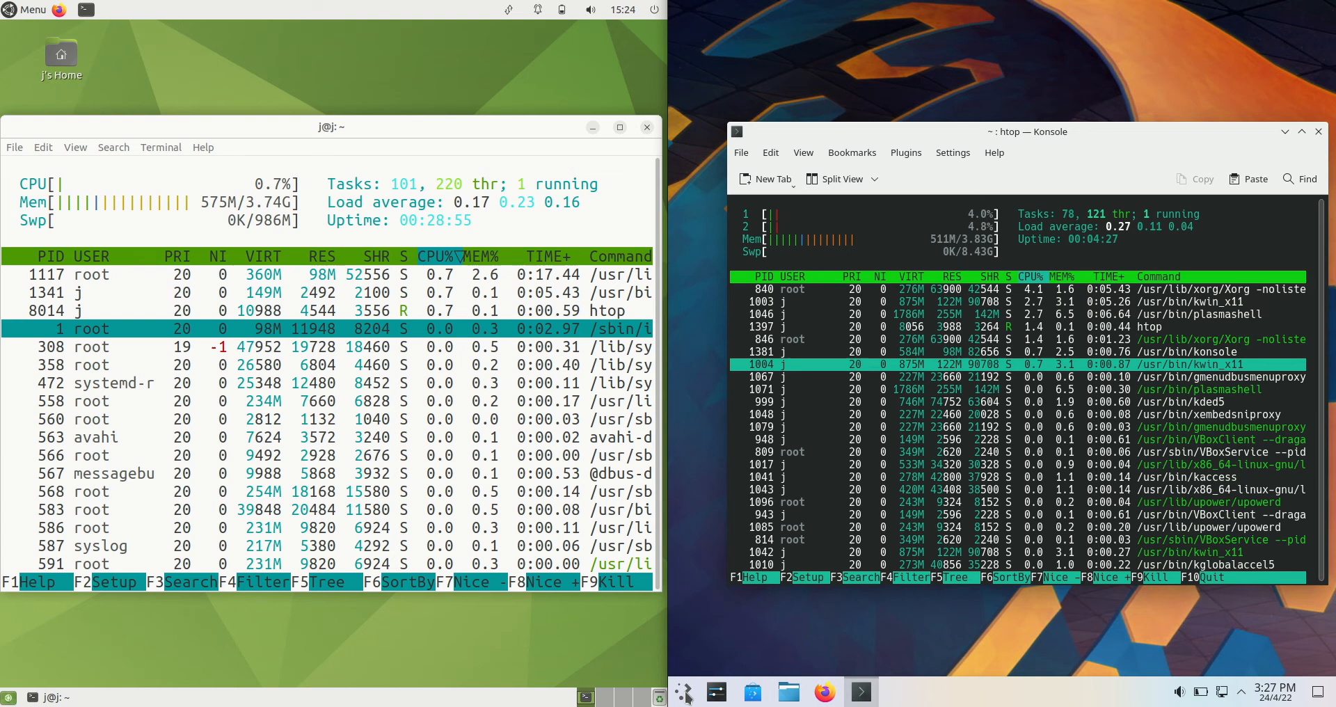
pyautogui.click(687, 692)
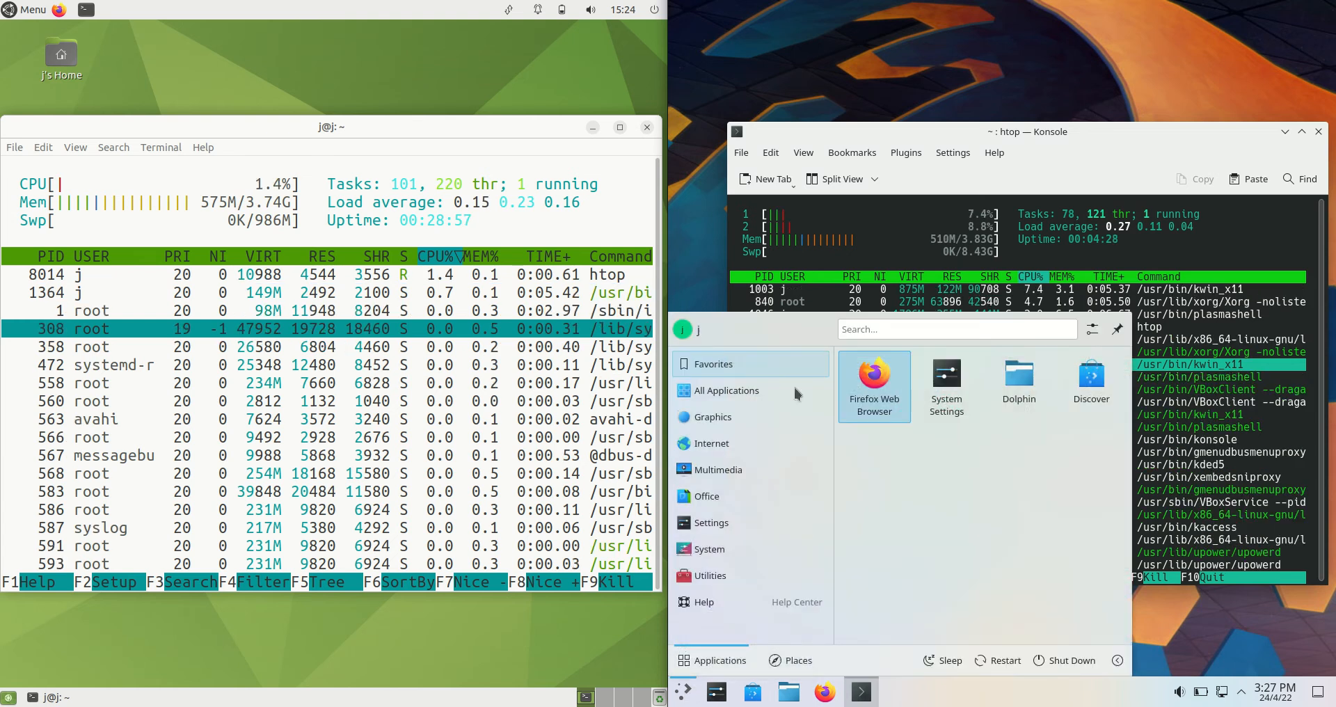
pyautogui.click(697, 120)
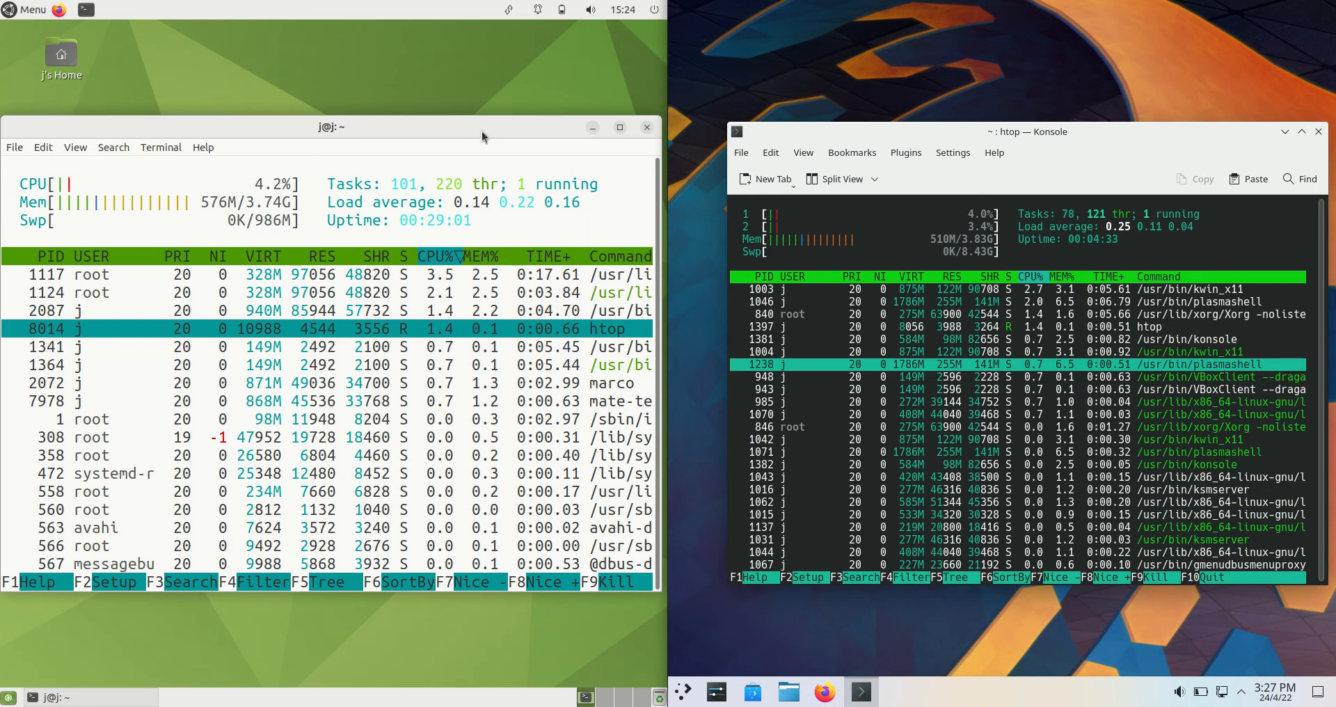
pyautogui.moveTo(481, 130); pyautogui.dragTo(467, 157)
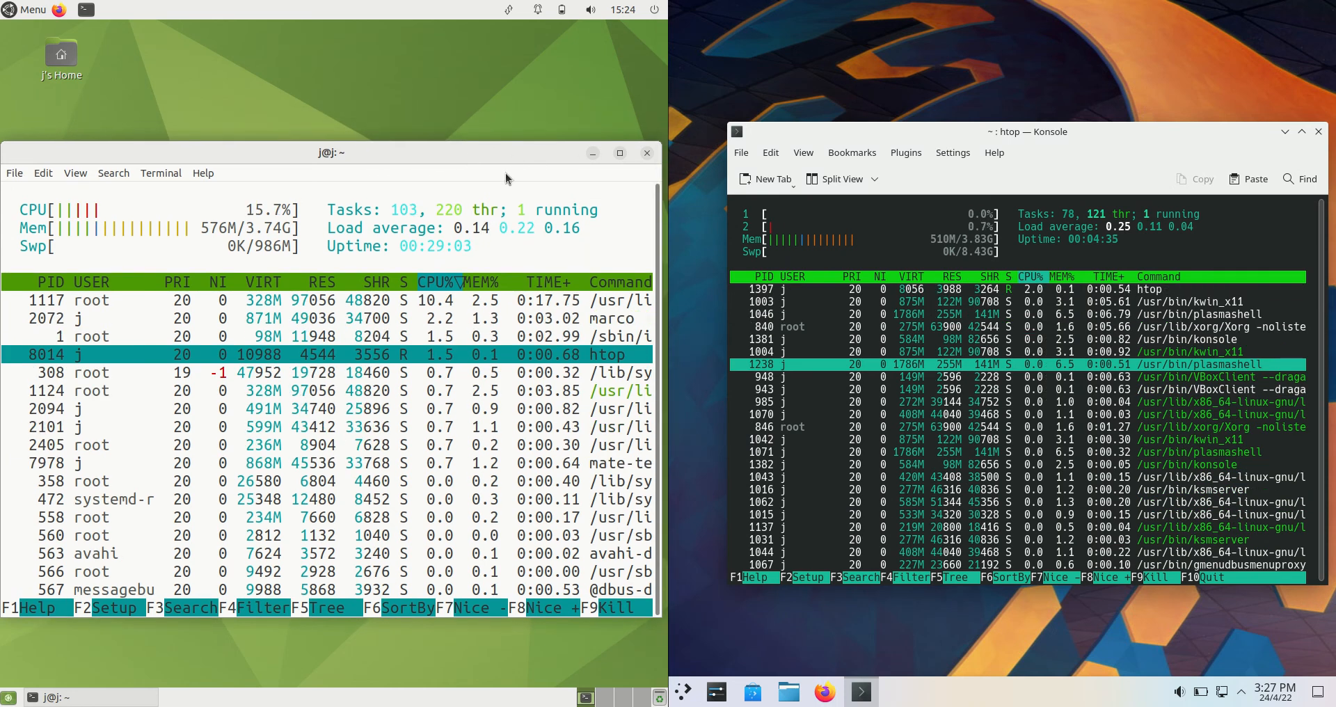
# - Close the MATE Terminal (confirming Close Terminal) and the Konsole window, ending both htop sessions
pyautogui.click(647, 153)
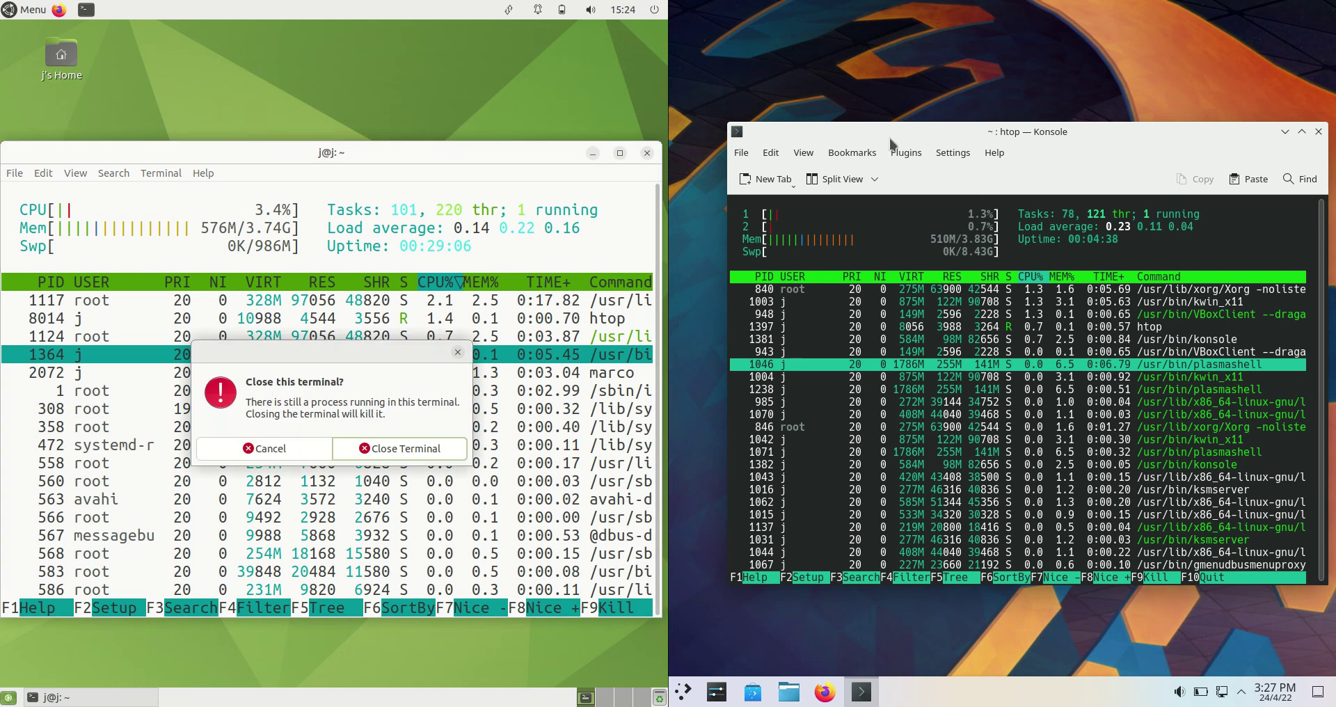
pyautogui.click(403, 450)
pyautogui.click(1319, 132)
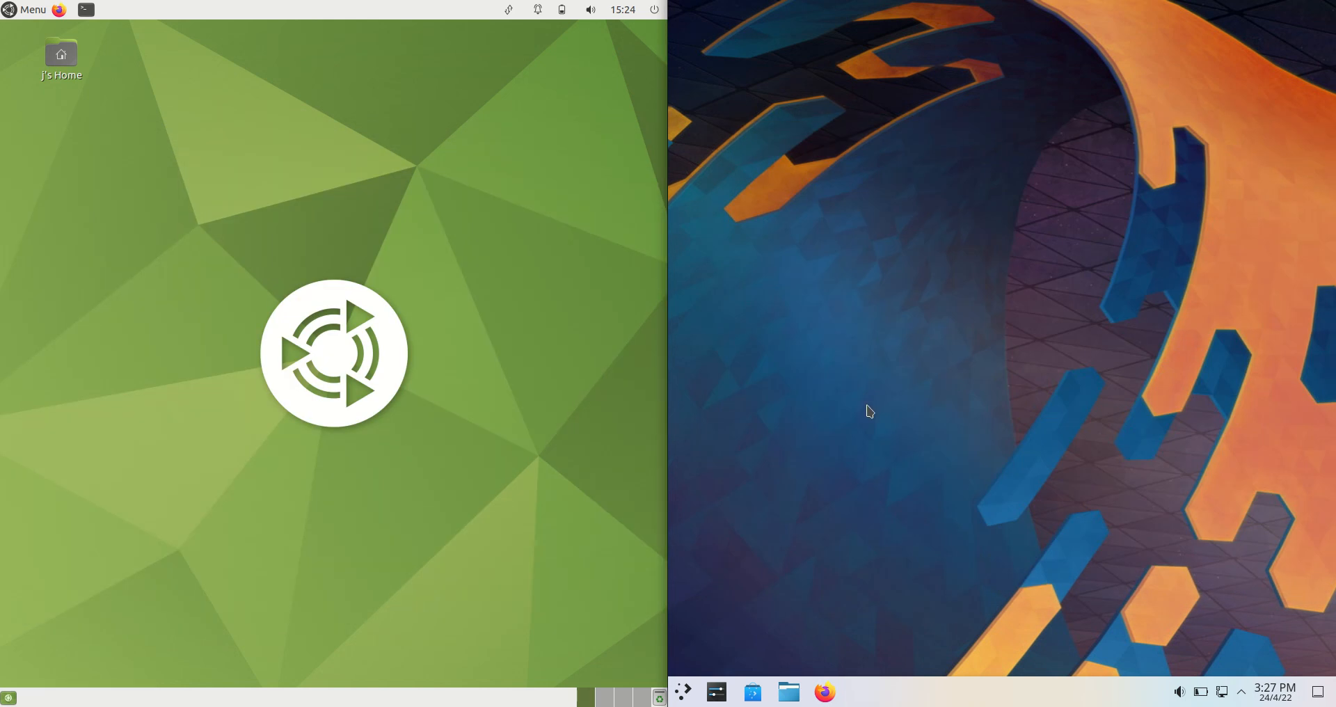